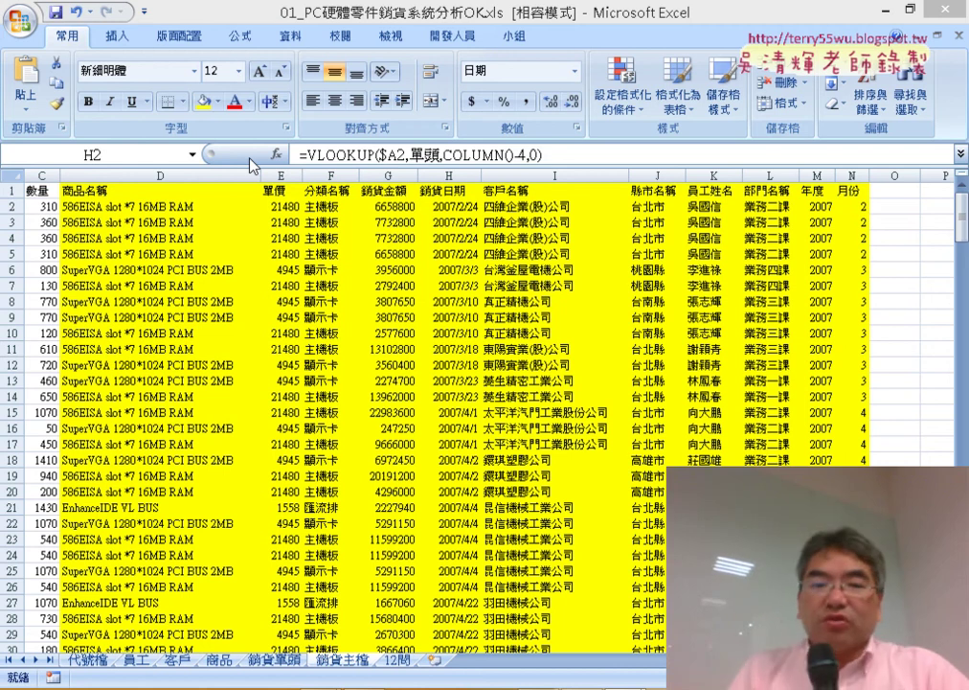
Step: Bring up the 12問 sheet listing the twelve weekly analysis questions
left_click(399, 670)
left_click(397, 661)
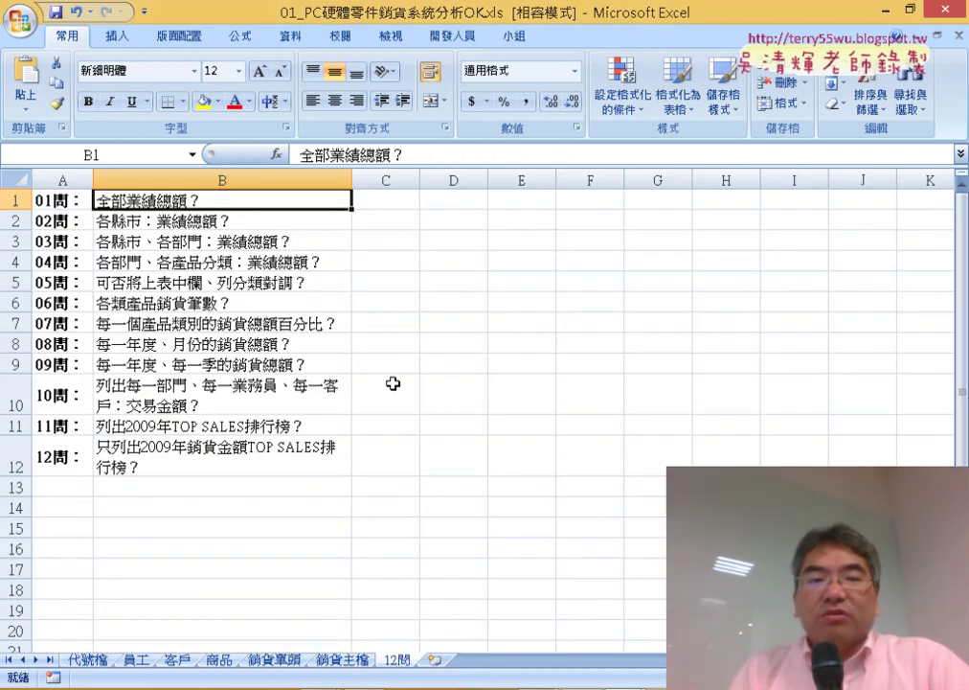
Step: Select the first six weekly questions in B1:B6
left_click_drag(162, 305, 240, 200)
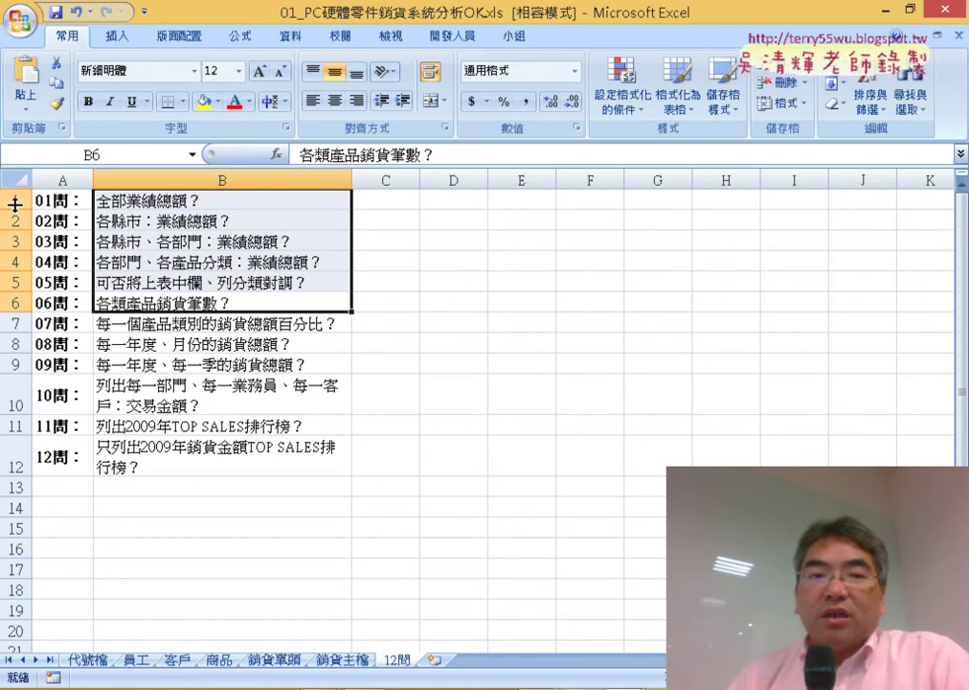
Step: Insert an empty PivotTable on a new sheet from the 銷貨主檔 range A1:N252
left_click(343, 660)
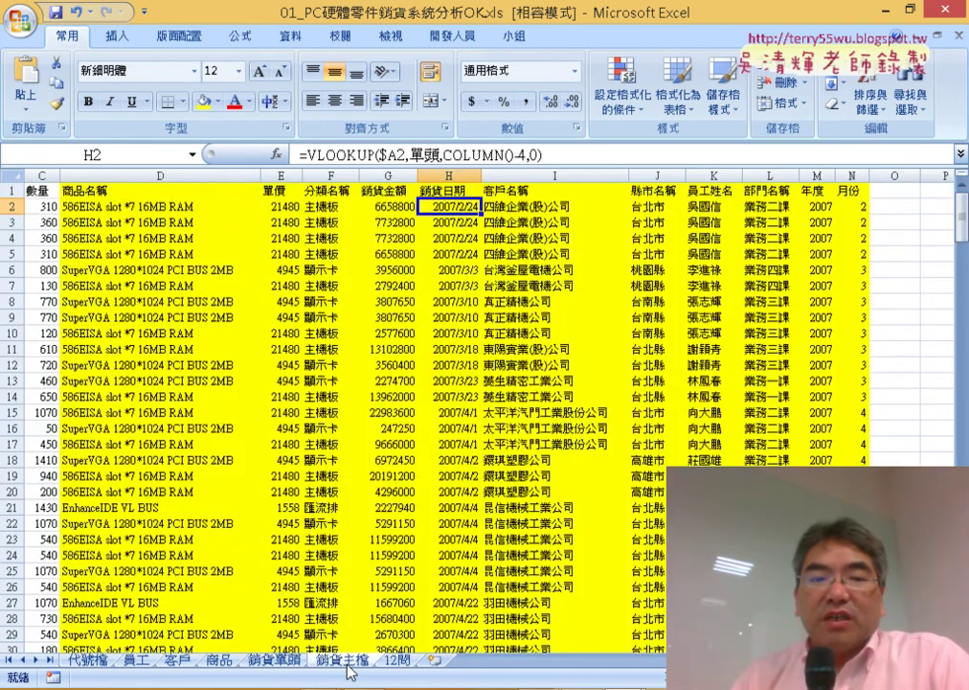
left_click(235, 318)
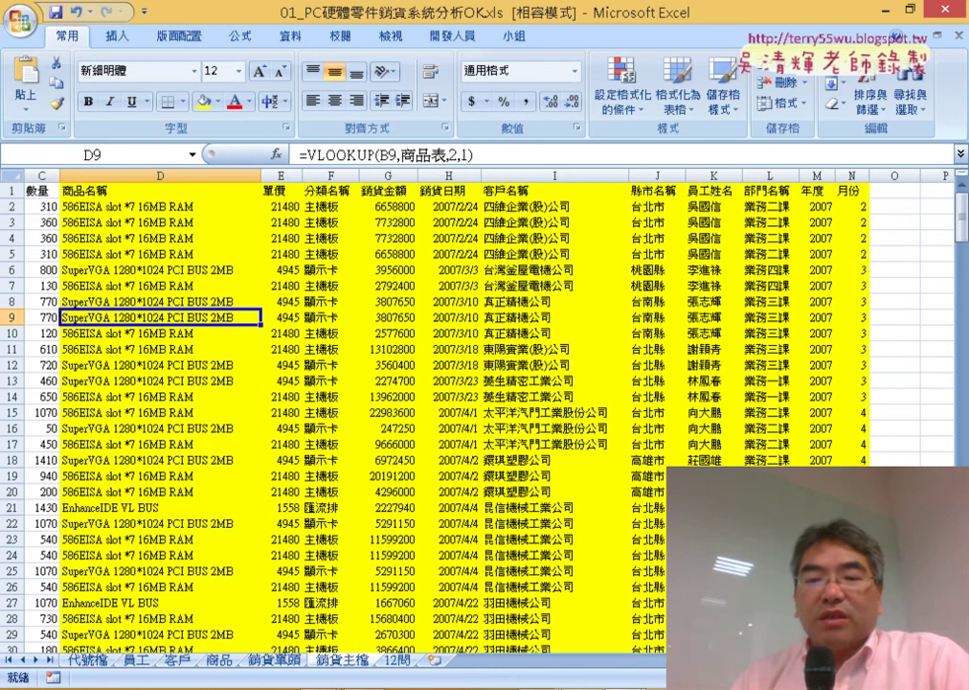
scroll(479, 411, "left", 2)
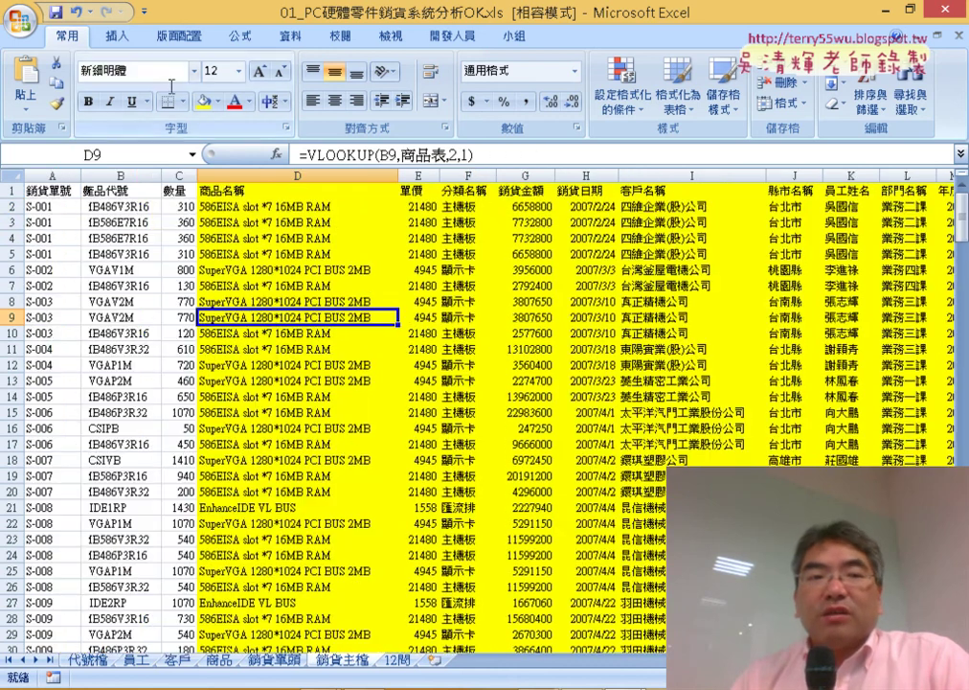
left_click(117, 35)
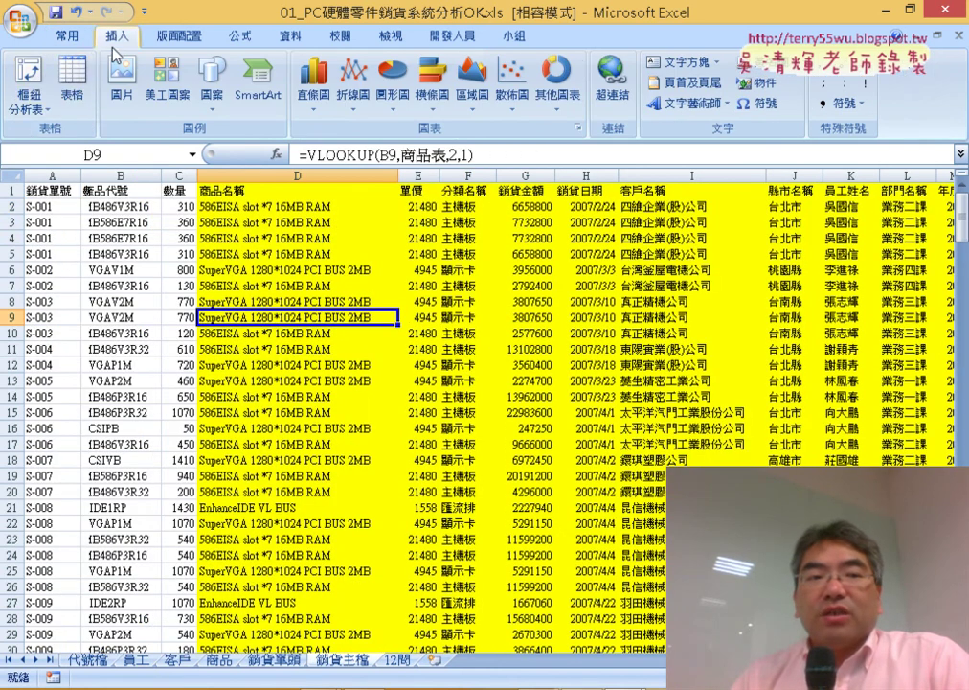
left_click(29, 77)
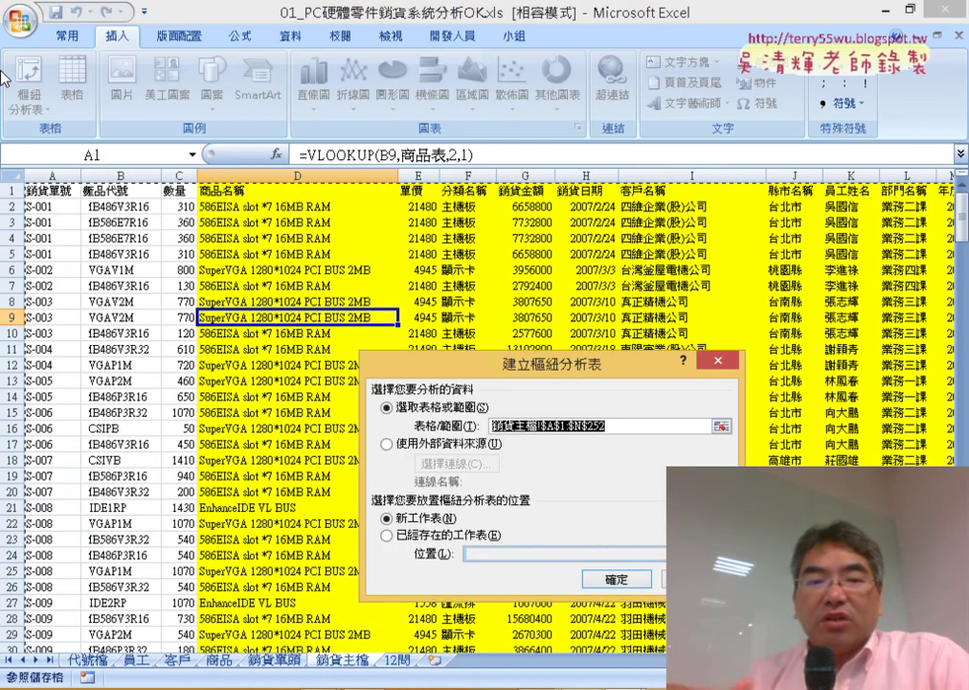
left_click(616, 579)
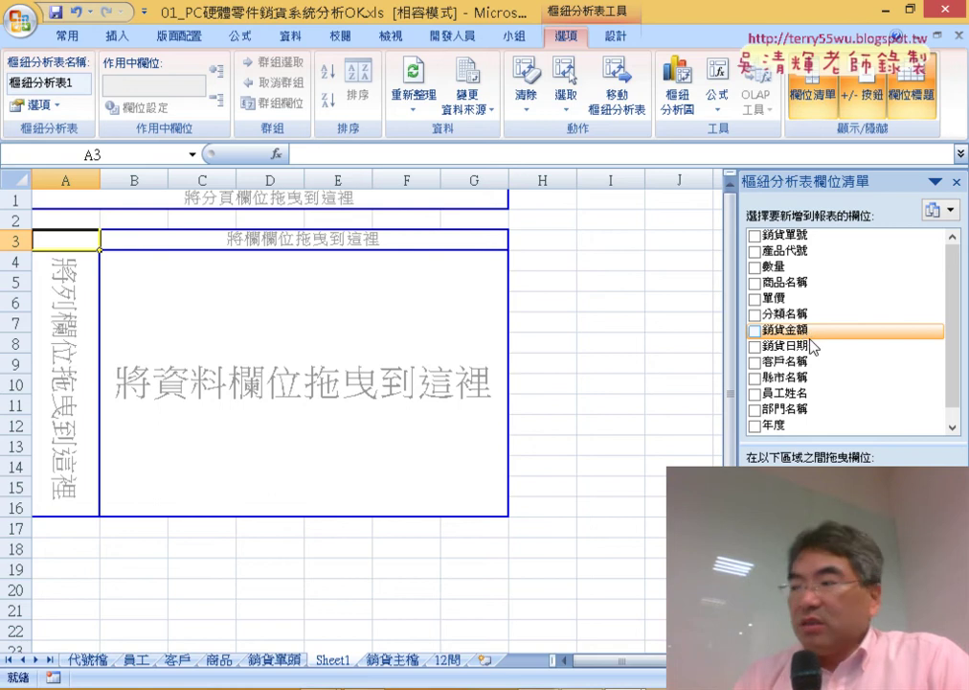
left_click_drag(810, 335, 865, 450)
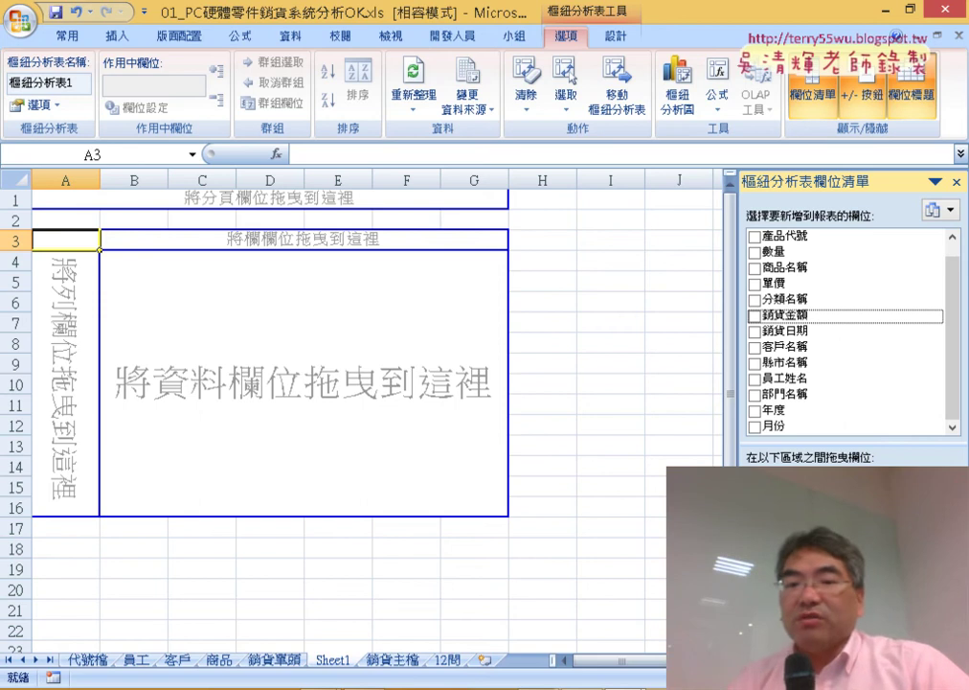
left_click(755, 314)
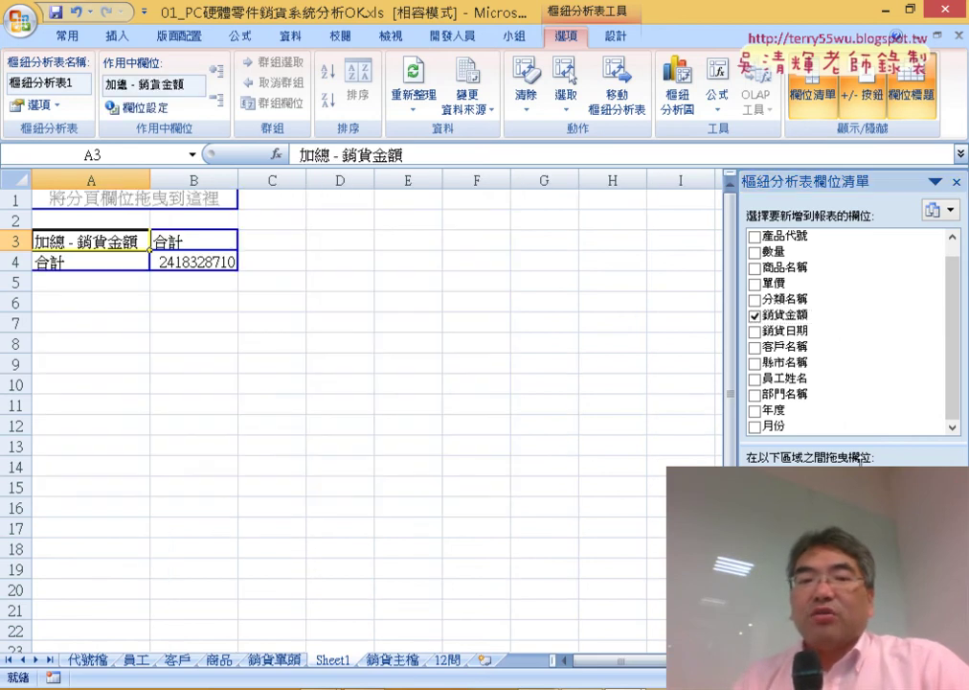
left_click(242, 180)
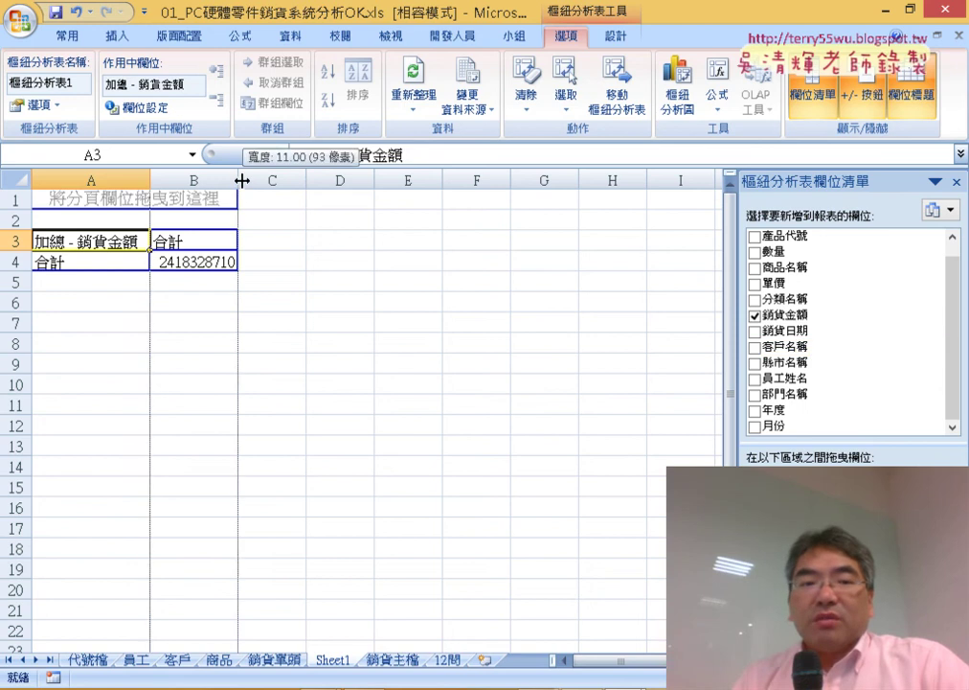
left_click(191, 270)
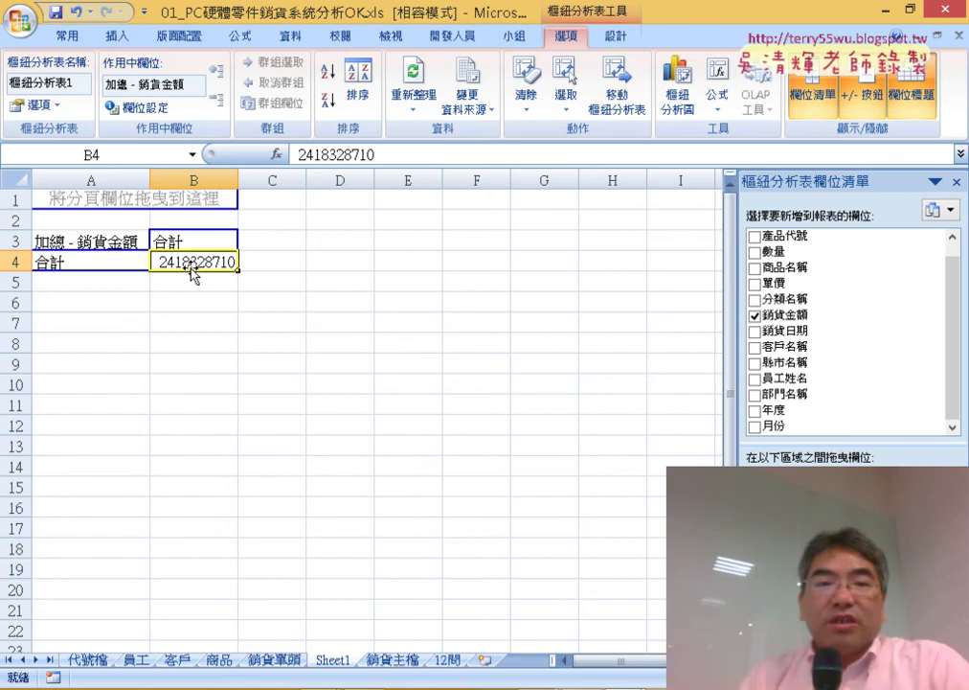
Step: Format the B4 total with Comma Style and zero decimals, showing 2,418,328,710
left_click(67, 38)
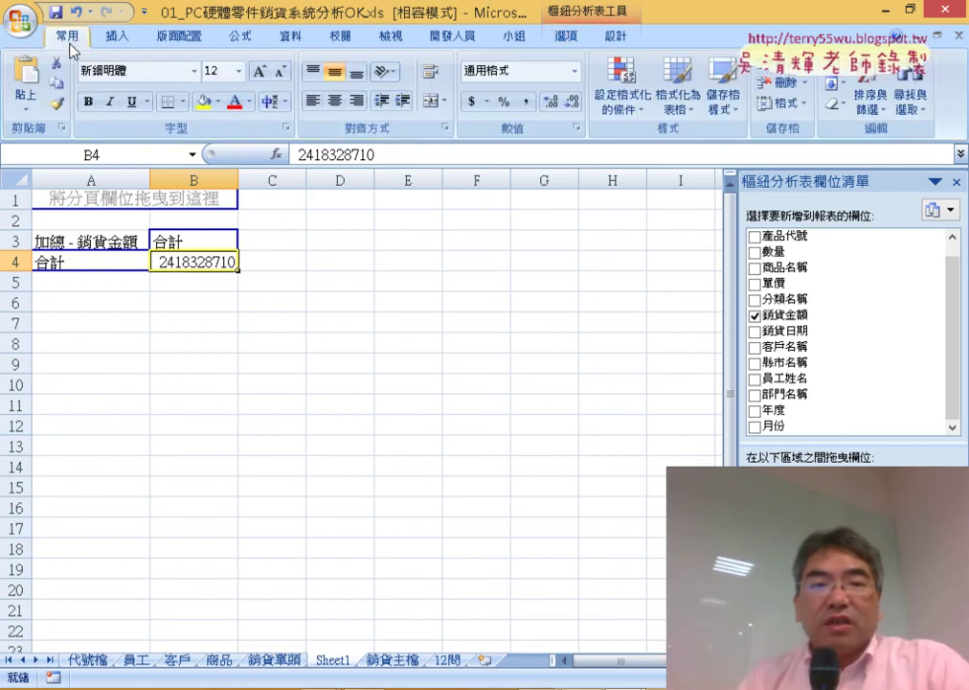
left_click(526, 101)
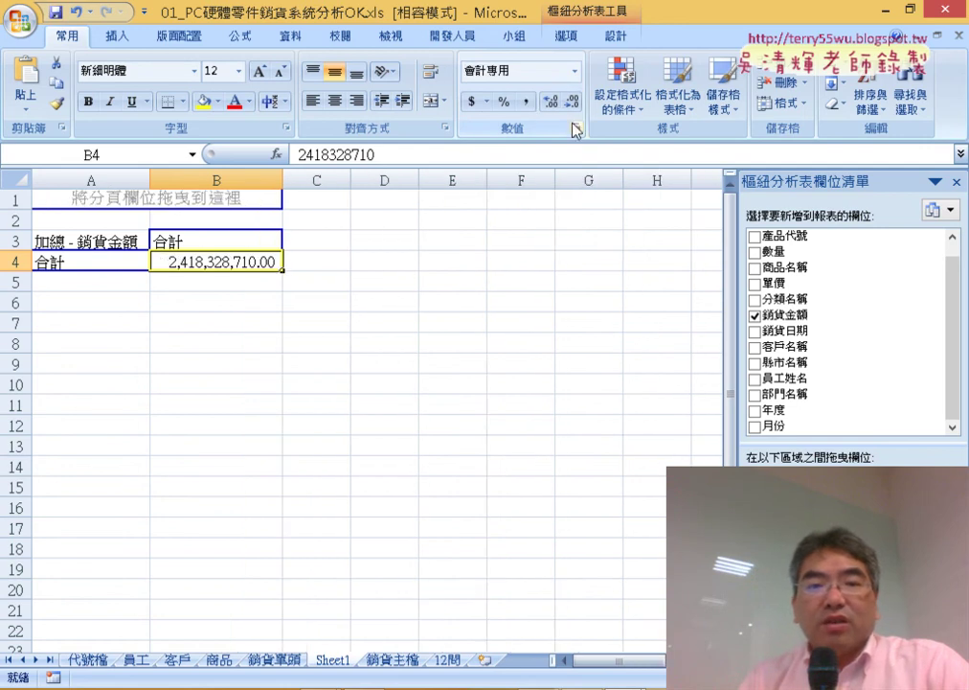
left_click(572, 101)
left_click(572, 102)
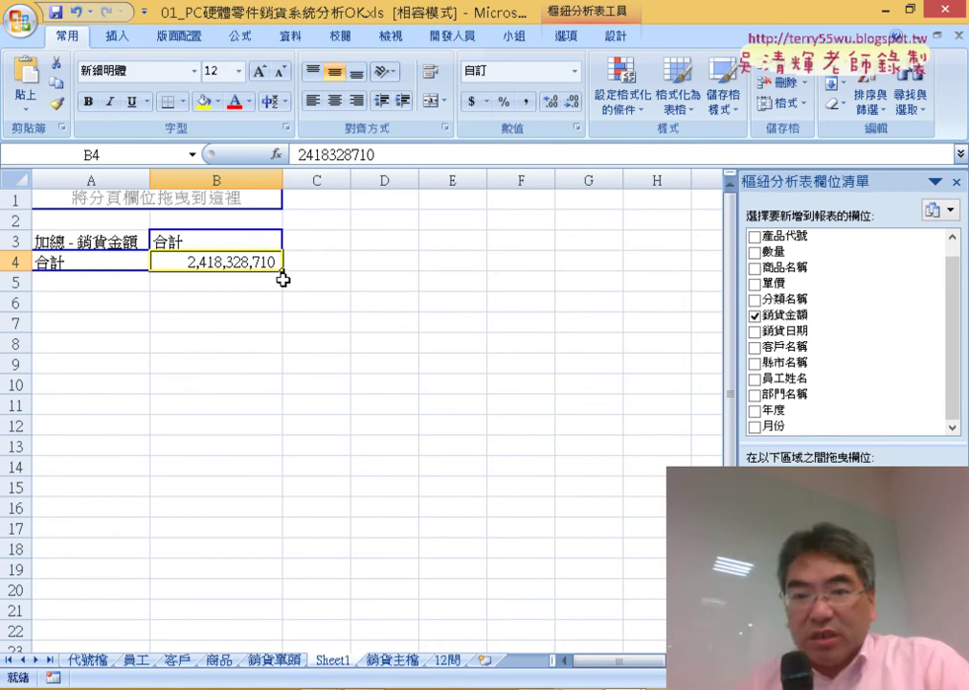
Step: Add 縣市名稱 as rows and sort cities by sales descending, with 台北市 first
left_click(778, 362)
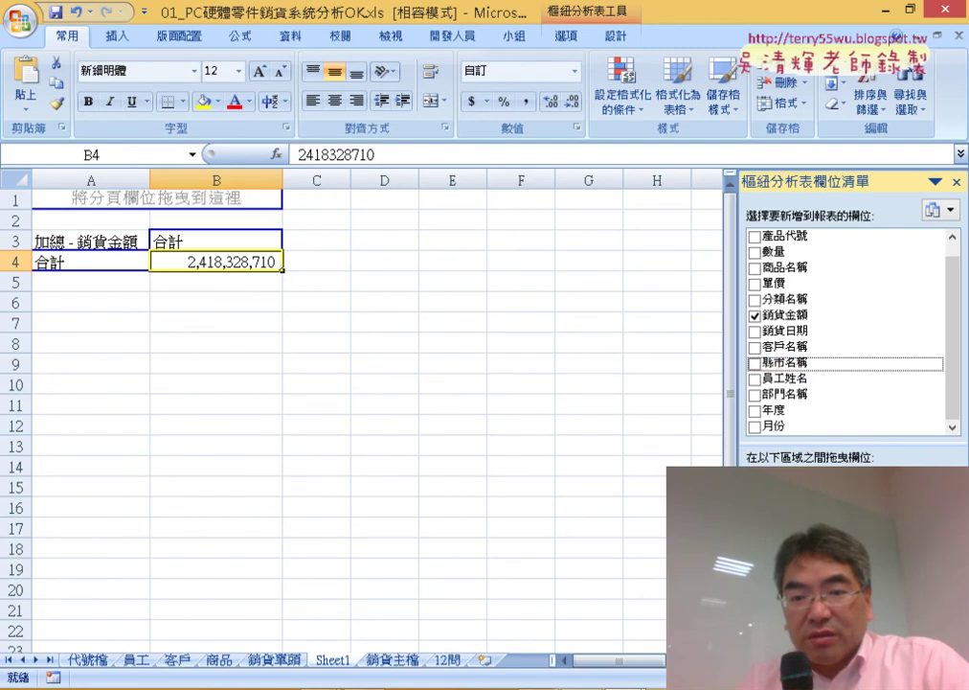
key("space")
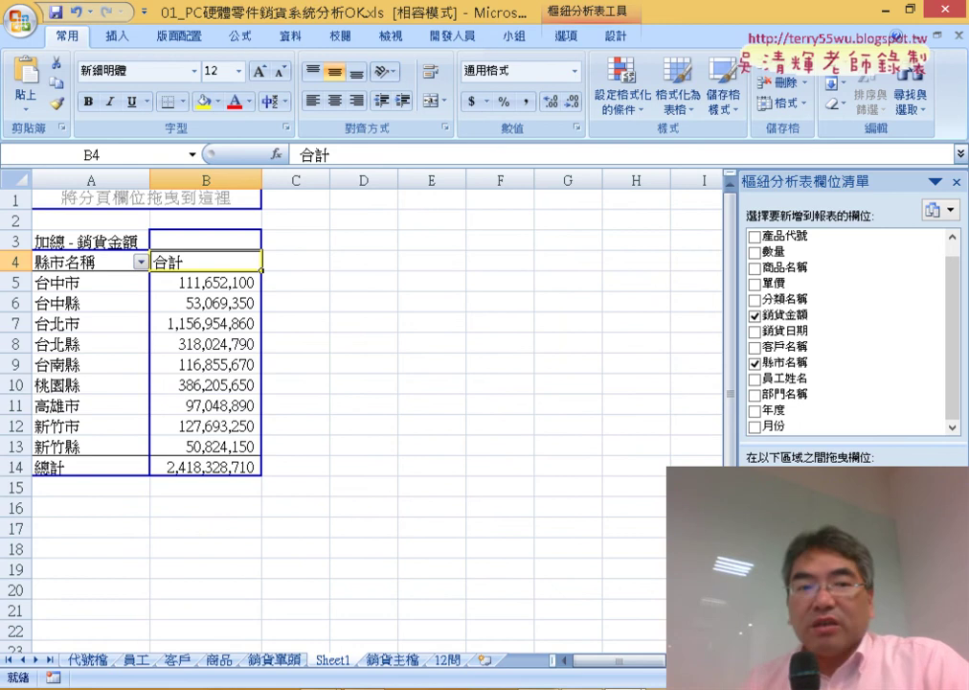
left_click(242, 285)
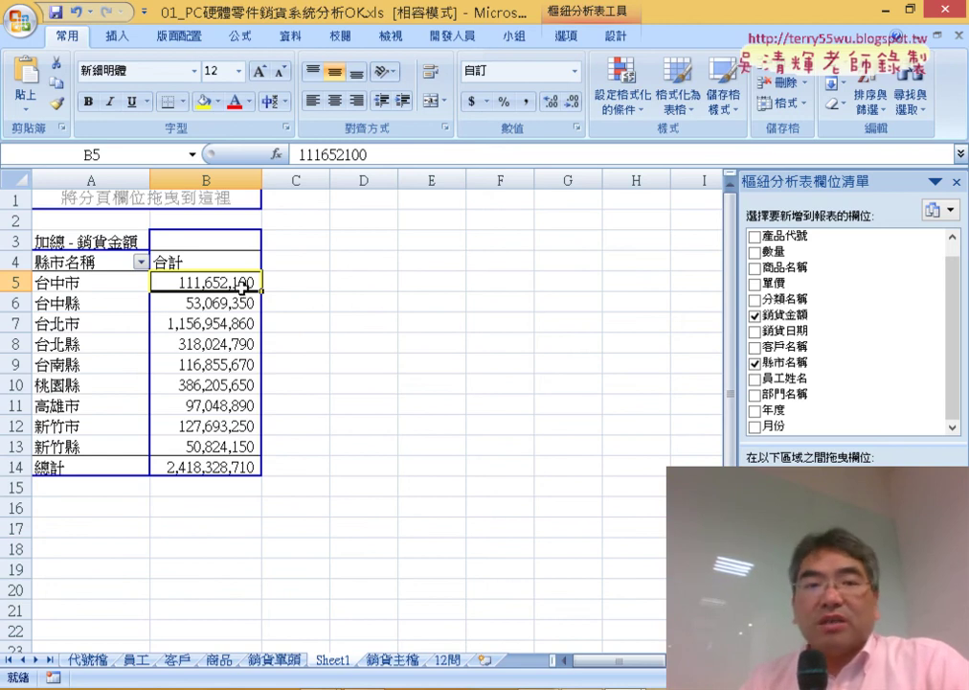
left_click(290, 35)
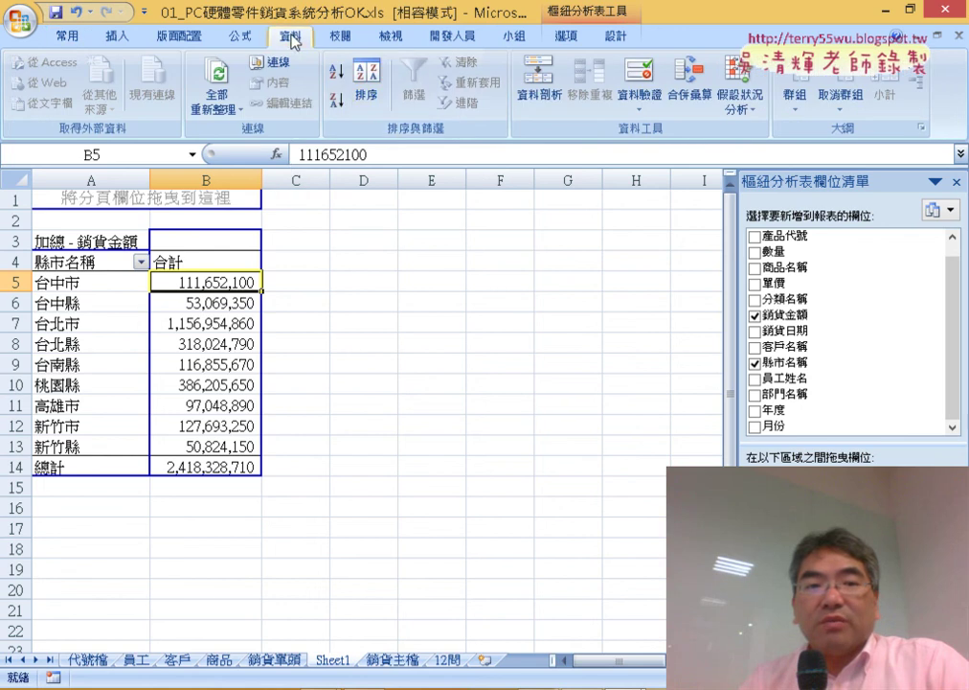
left_click(338, 101)
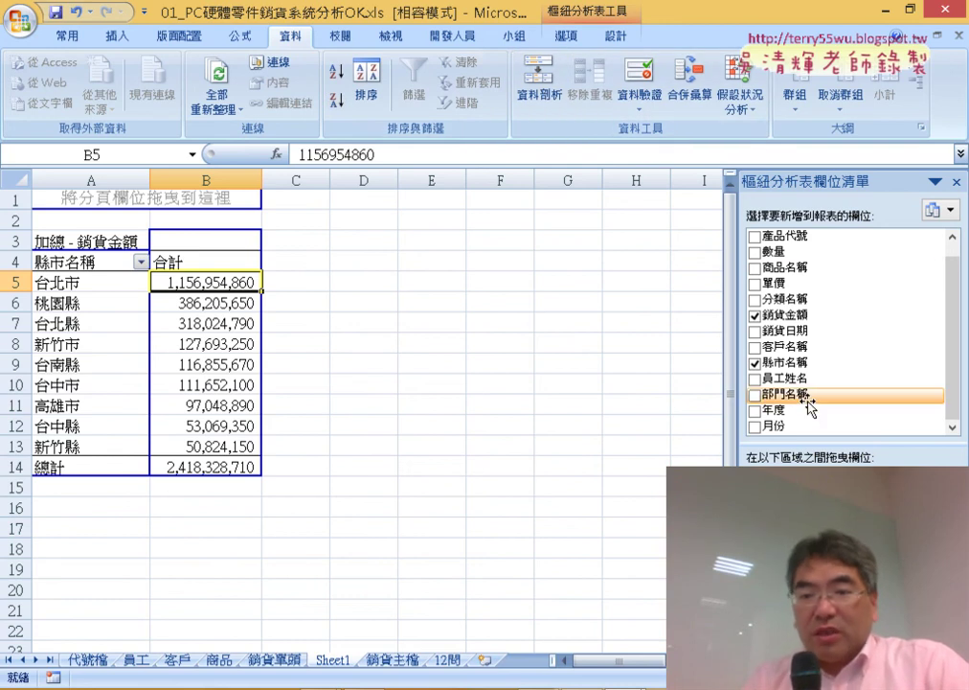
left_click_drag(808, 407, 824, 575)
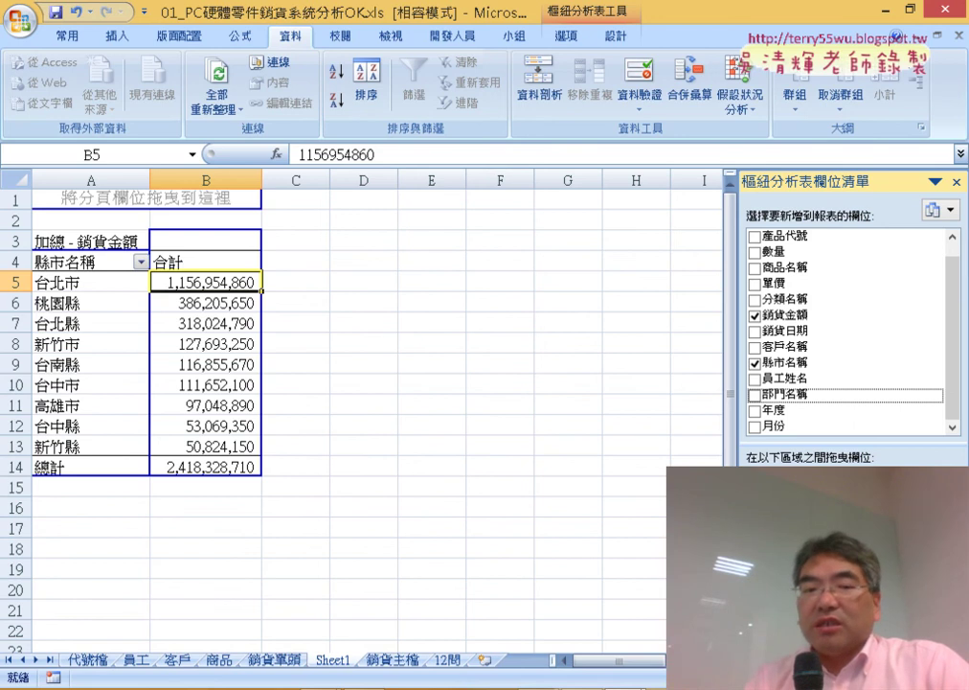
Step: Nest 部門名稱 under each city, e.g. 台北市 業務一課 at 235,169,360
left_click(756, 394)
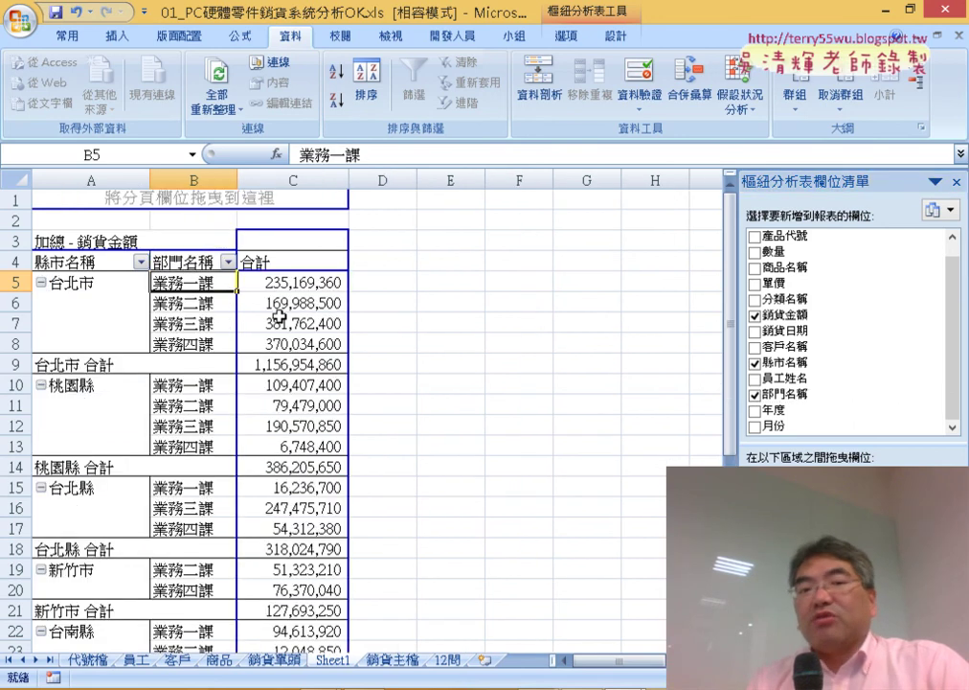
mouse_move(300, 319)
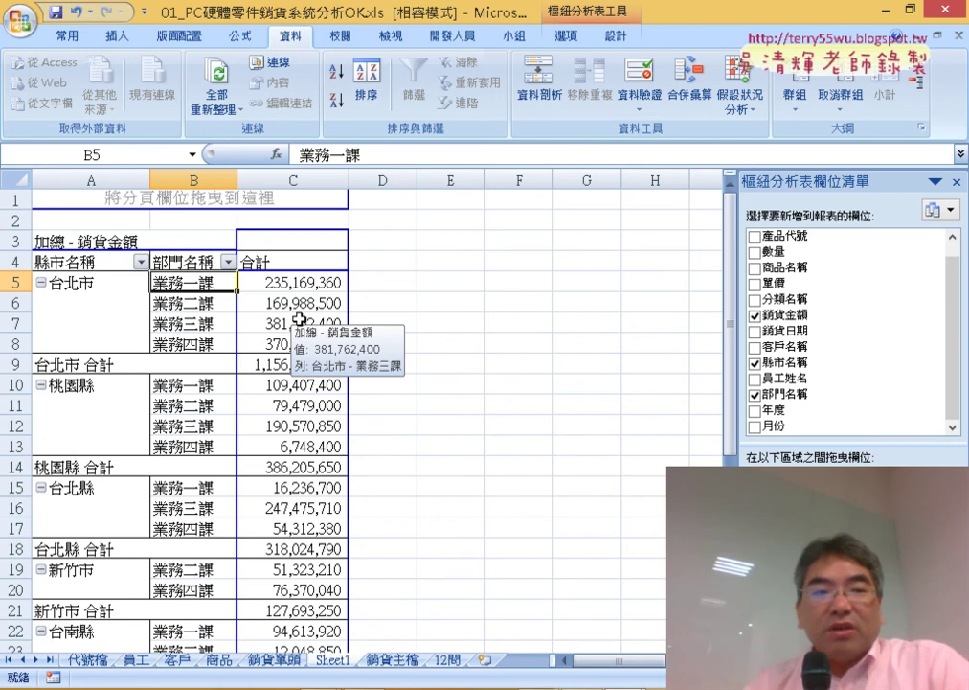
Step: Collapse 桃園縣, 台北縣 and 新竹市 to totals, keeping 台北市 expanded by department
left_click(41, 283)
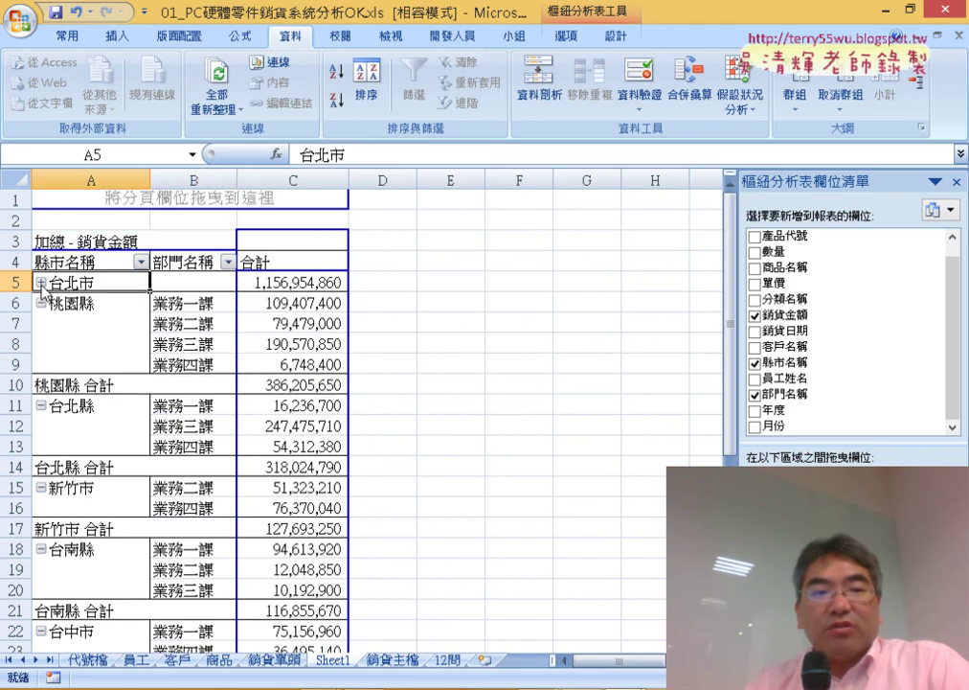
left_click(40, 303)
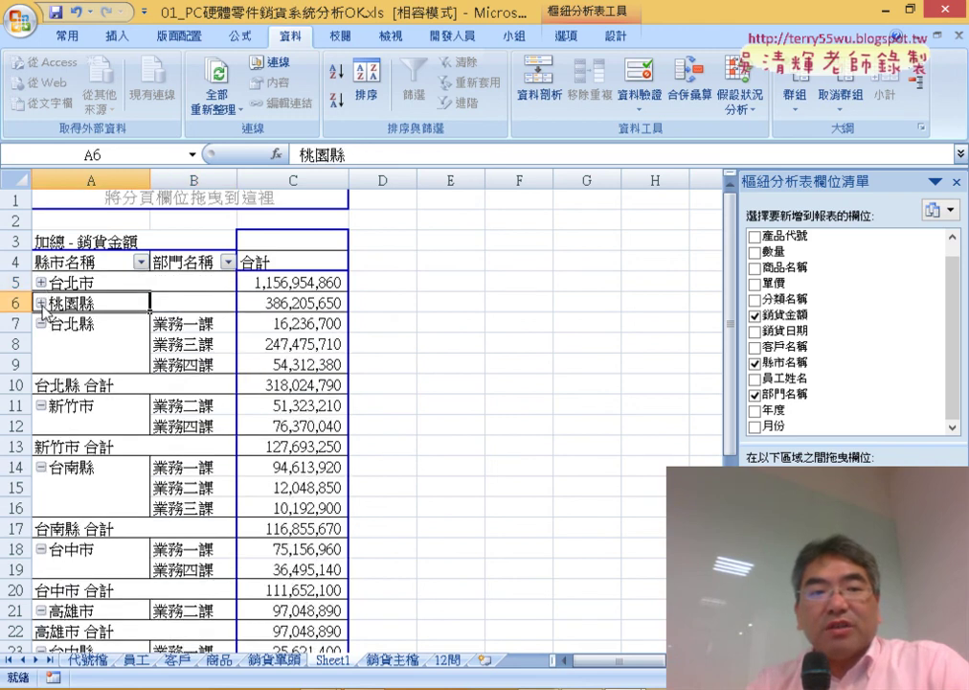
left_click(40, 303)
left_click(41, 303)
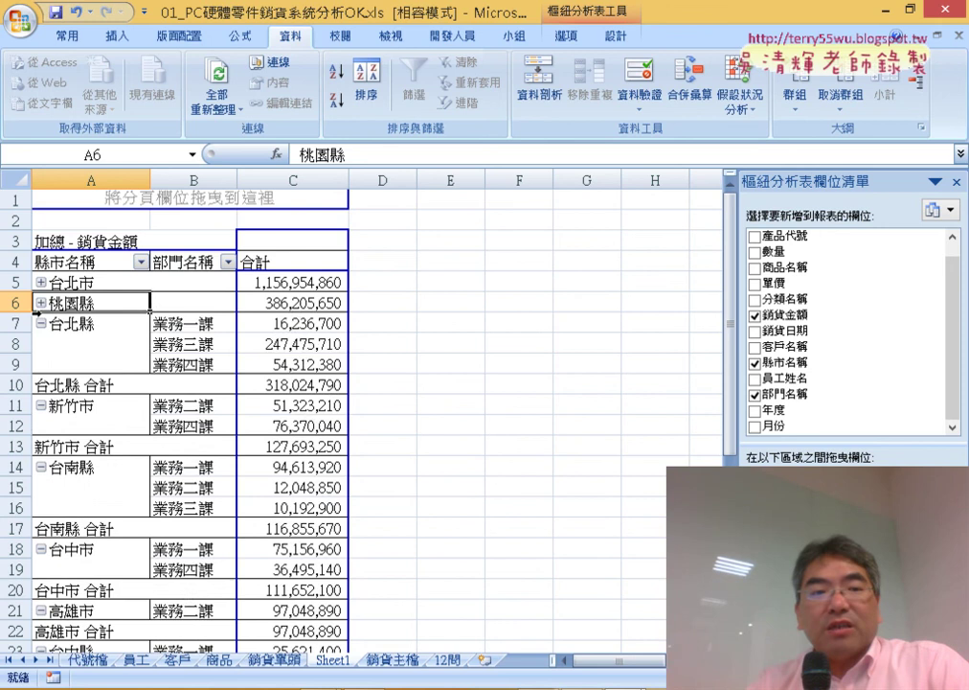
left_click(40, 323)
left_click(40, 344)
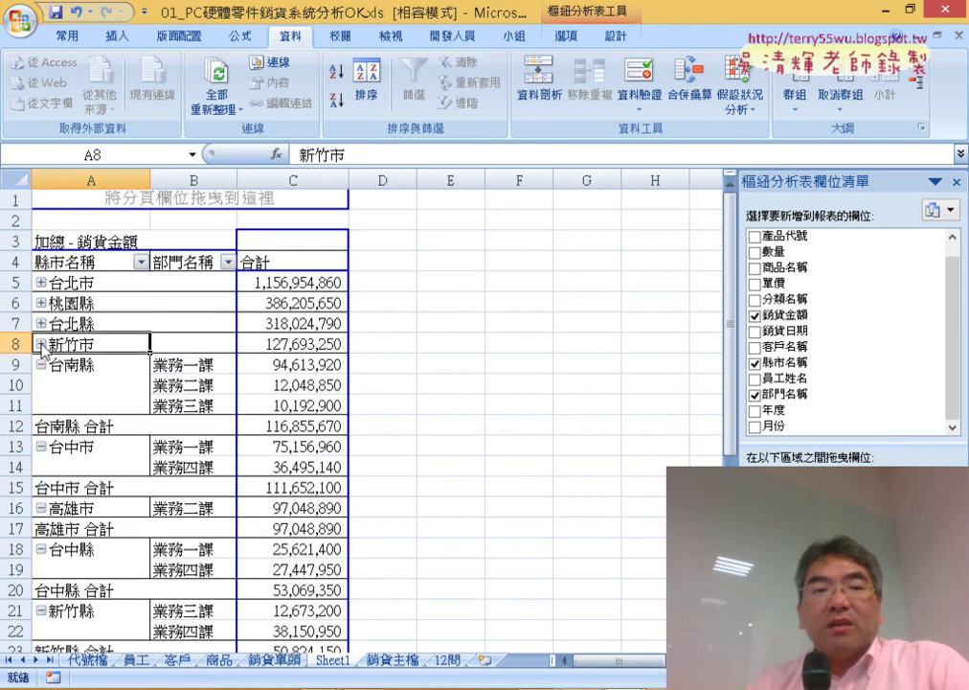
left_click(41, 282)
mouse_move(287, 289)
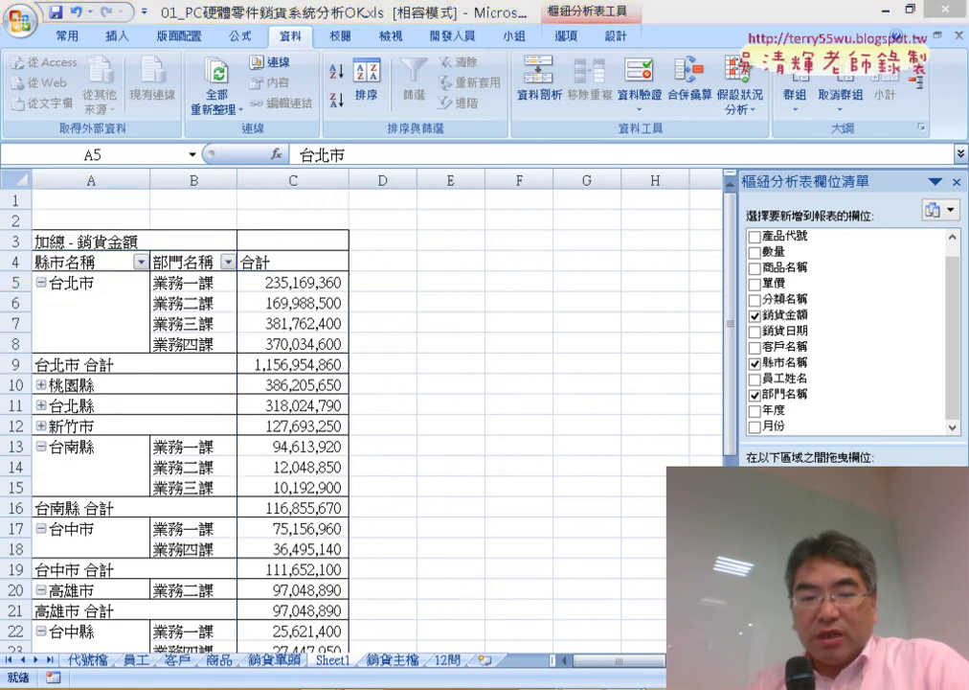
Step: Scroll the PowerPoint slides to slide 132 on department sales, then minimize back to Excel
key("alt+Tab")
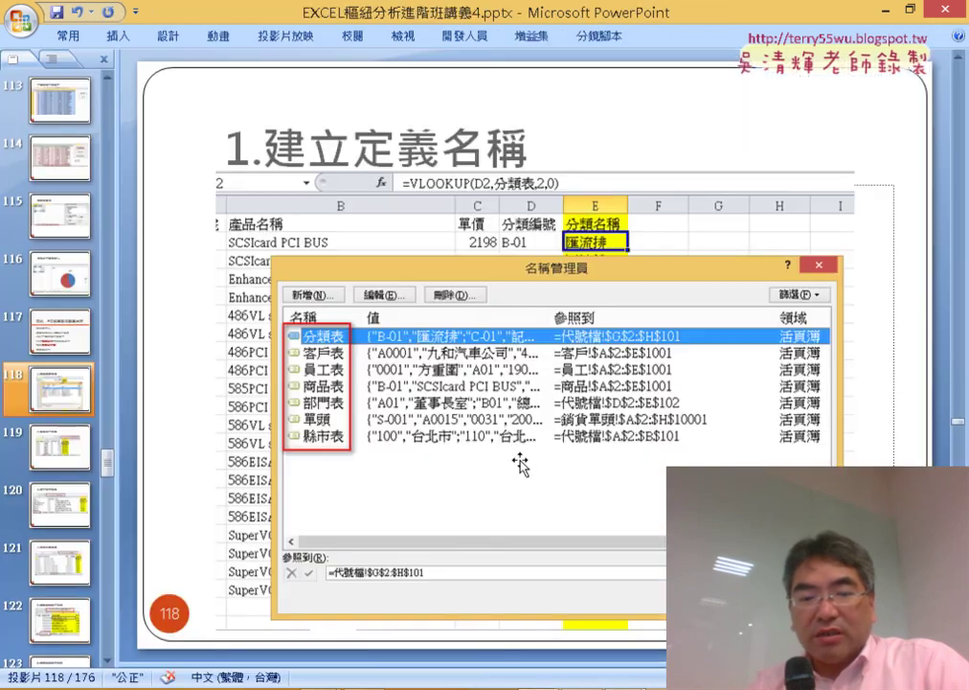
scroll(522, 460, "down", 3)
scroll(536, 462, "down", 4)
scroll(536, 462, "down", 5)
scroll(537, 454, "down", 2)
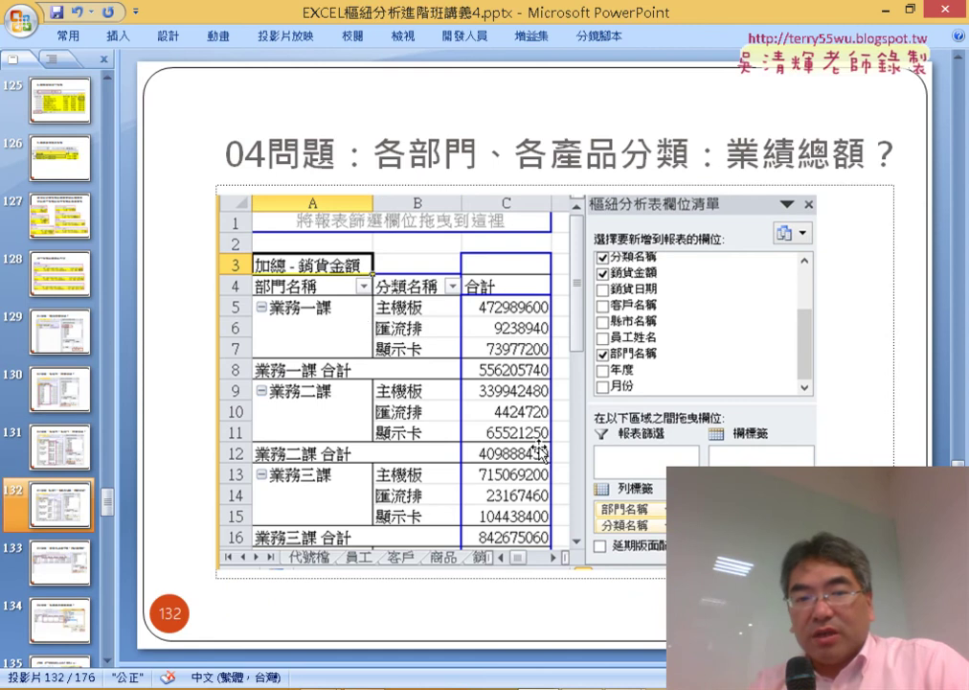
scroll(402, 324, "up", 1)
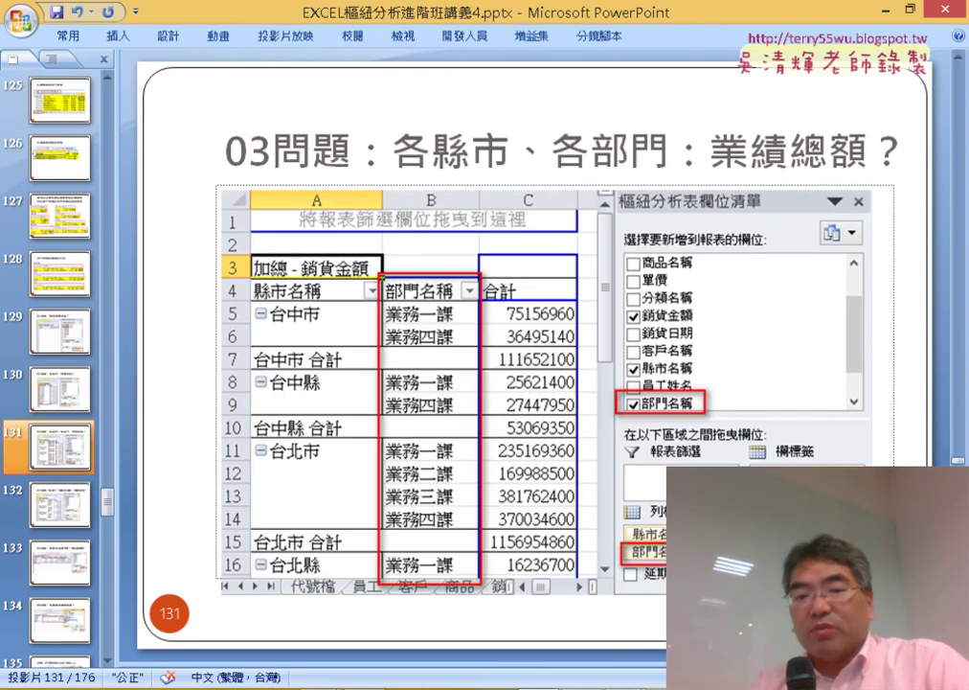
scroll(586, 361, "down", 1)
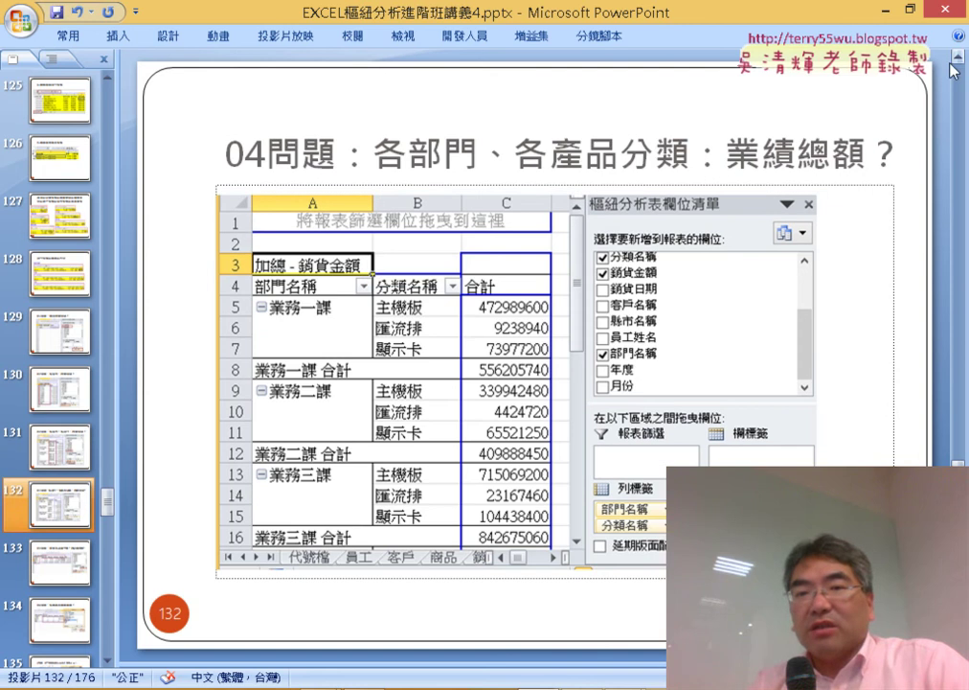
left_click(883, 9)
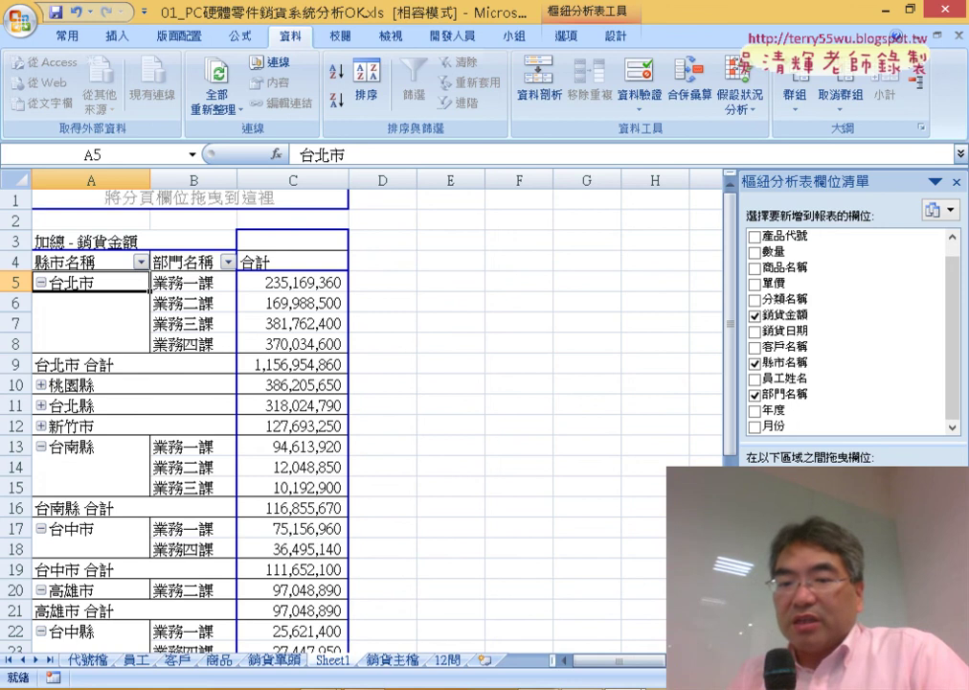
Step: Drag 縣市名稱 out of the report, leaving department totals with 業務三課 highest at 842,675,060
left_click_drag(792, 362, 886, 393)
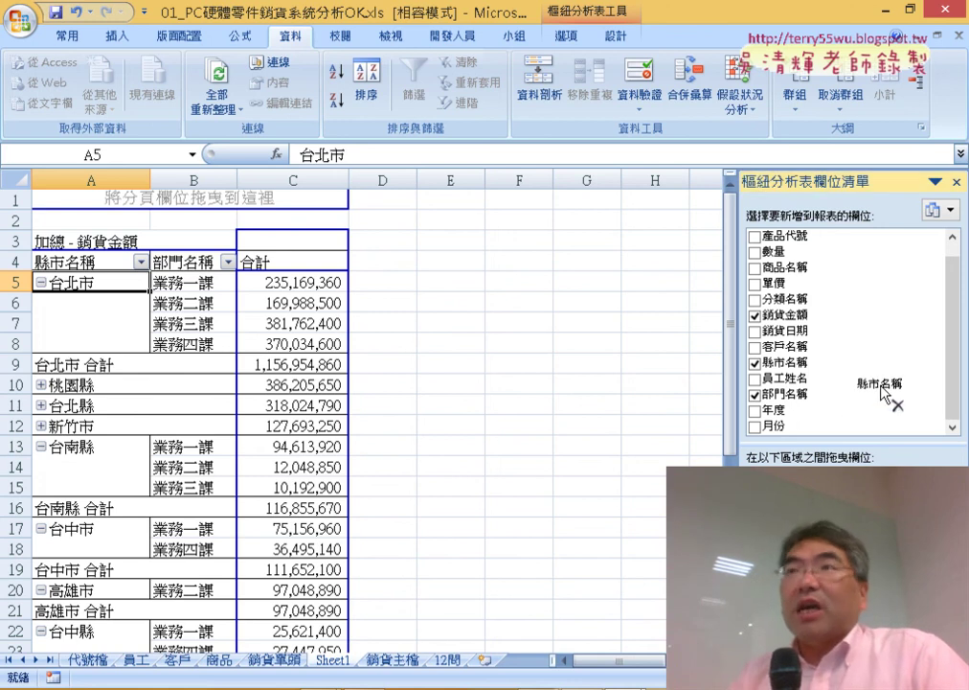
left_click_drag(882, 387, 858, 269)
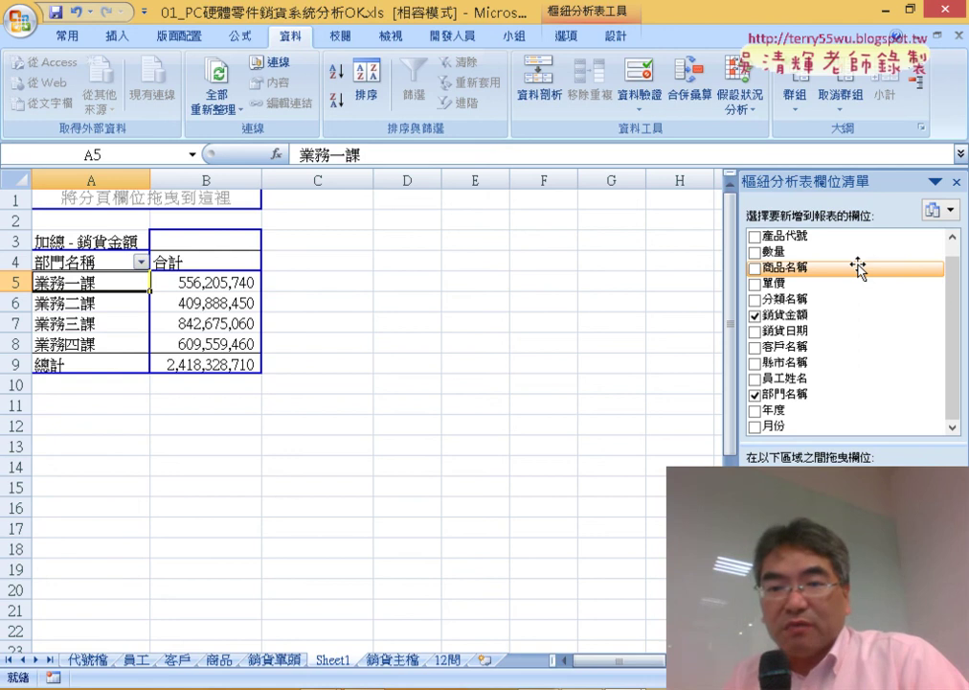
left_click_drag(880, 299, 814, 565)
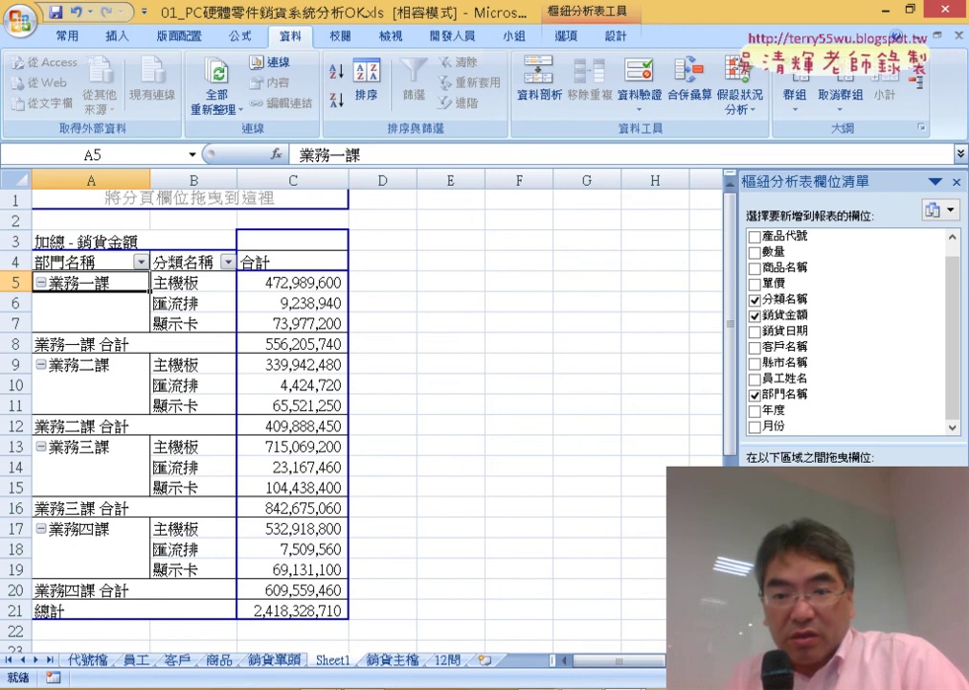
left_click_drag(784, 299, 830, 284)
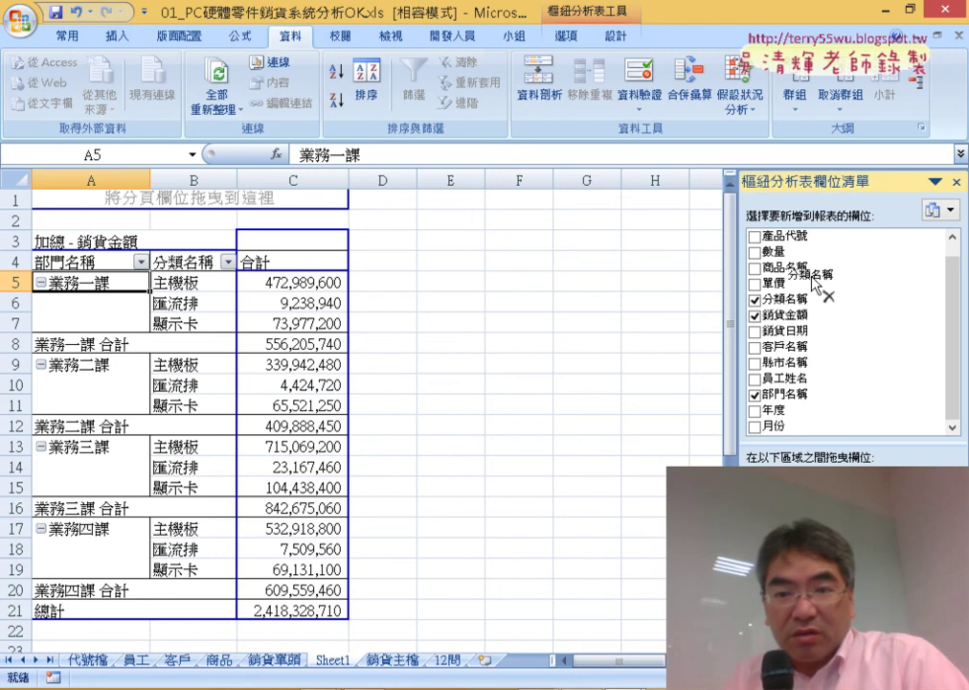
left_click(796, 268)
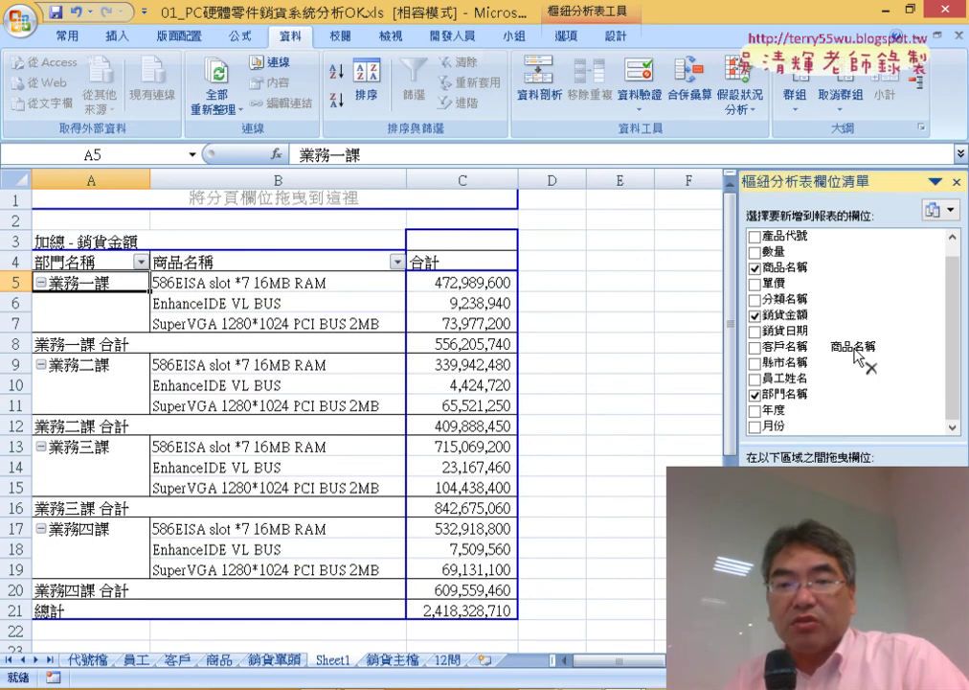
left_click_drag(795, 594, 809, 345)
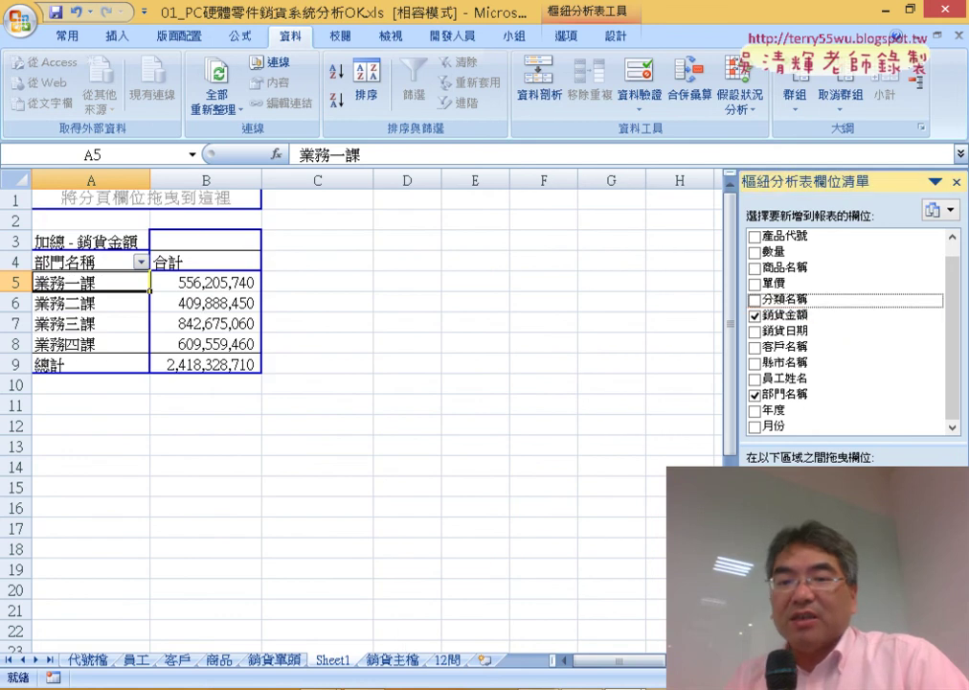
Step: Add 分類名稱 to the pivot table so product categories form rows against 部門名稱 department columns
left_click(755, 300)
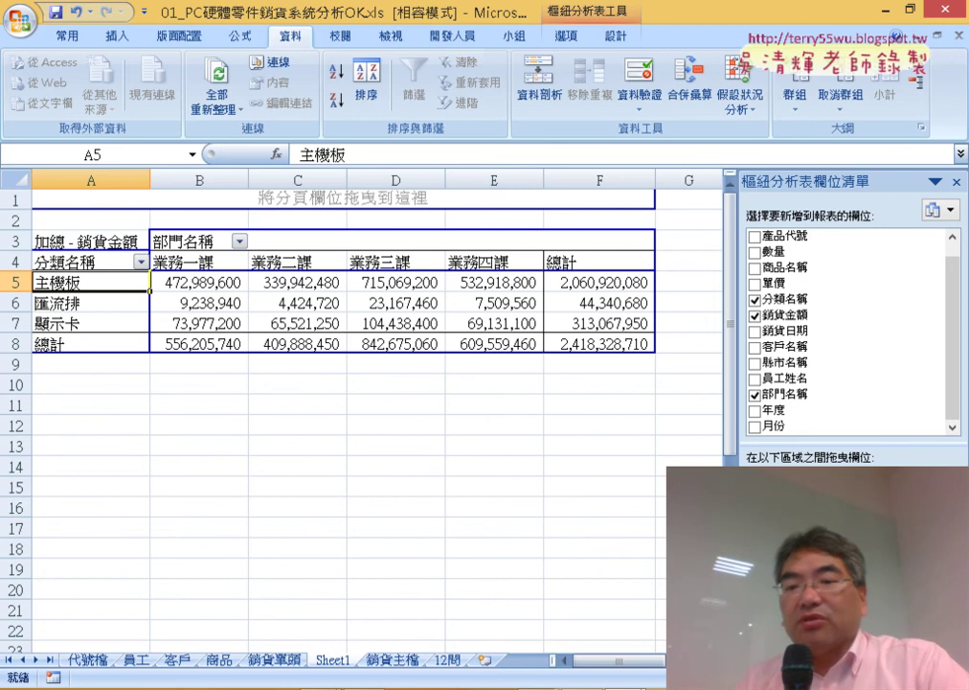
Step: Change the 銷貨金額 value field summary from Sum to Count (項目個數), totalling 251 transactions
left_click(891, 574)
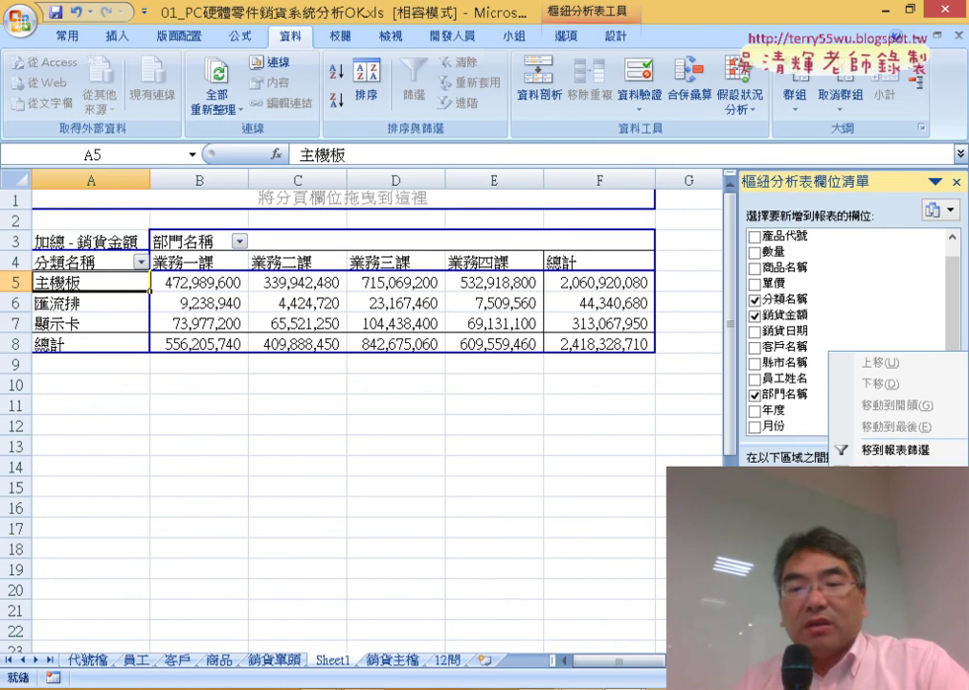
left_click(890, 560)
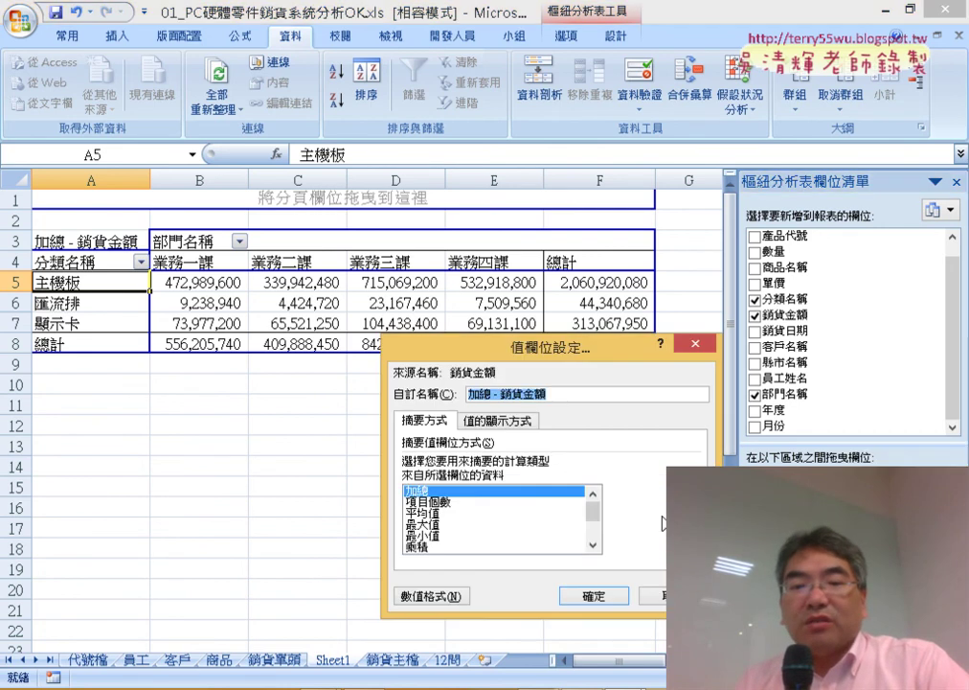
left_click(409, 502)
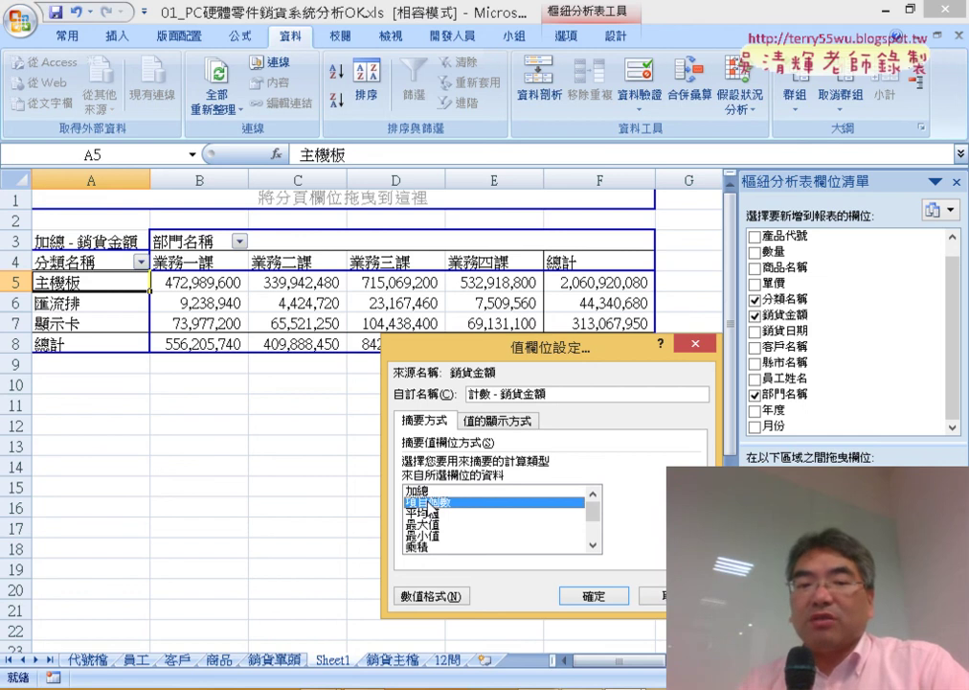
left_click(600, 599)
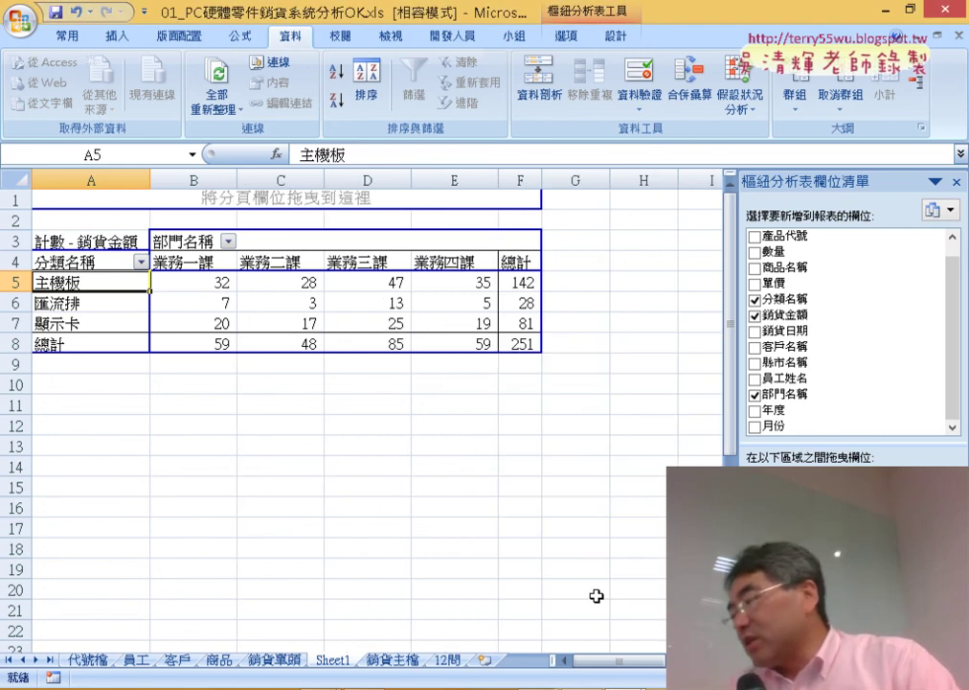